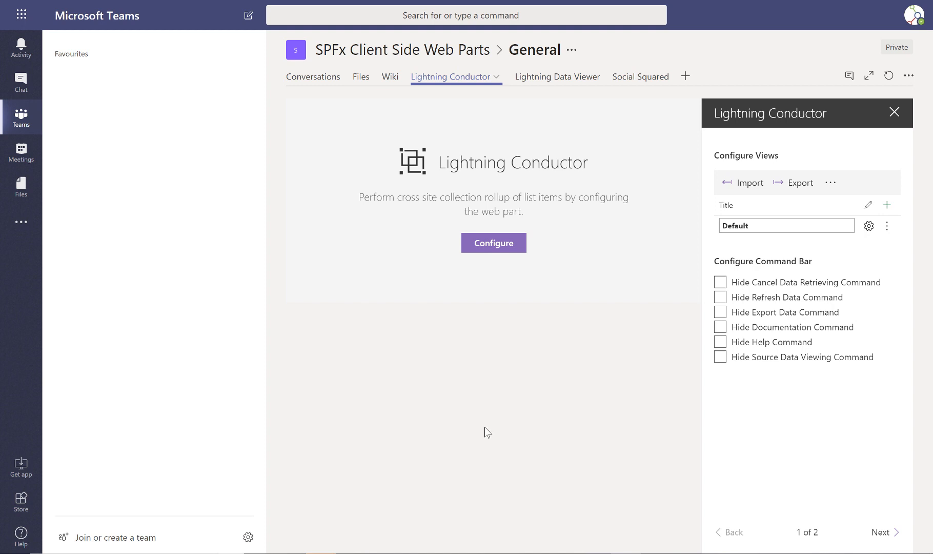
# Configure the Default view to show All Tasks from Current Site and Associated Sites in Grid View, and save it
pyautogui.click(485, 249)
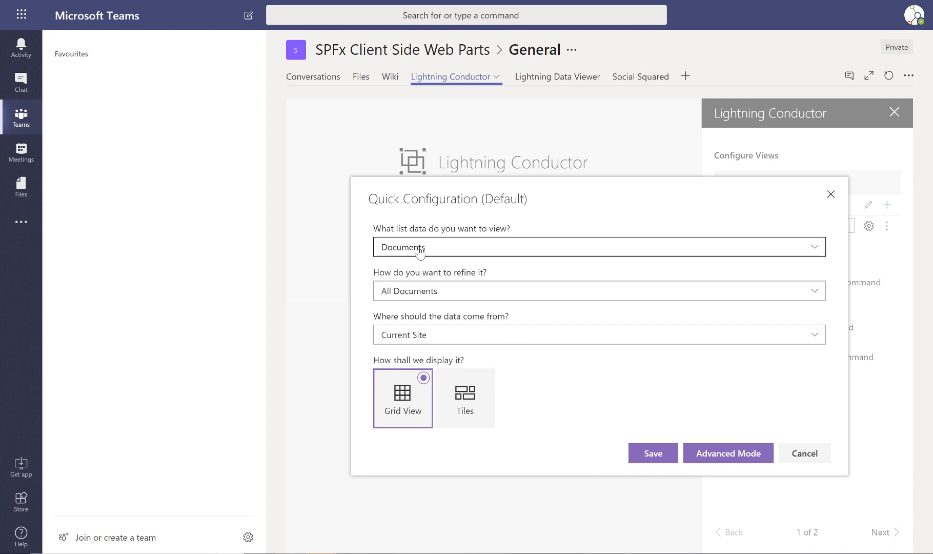
pyautogui.click(529, 256)
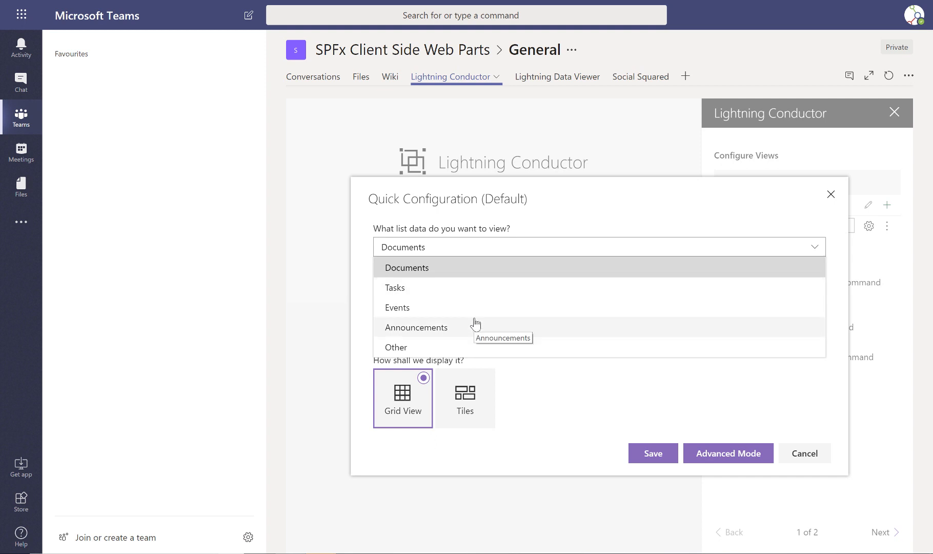
pyautogui.click(463, 293)
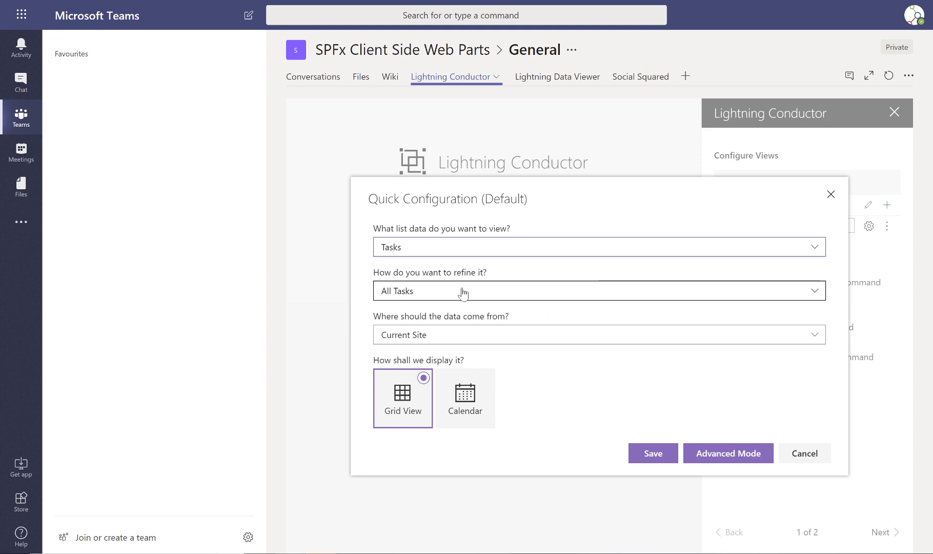
pyautogui.click(455, 294)
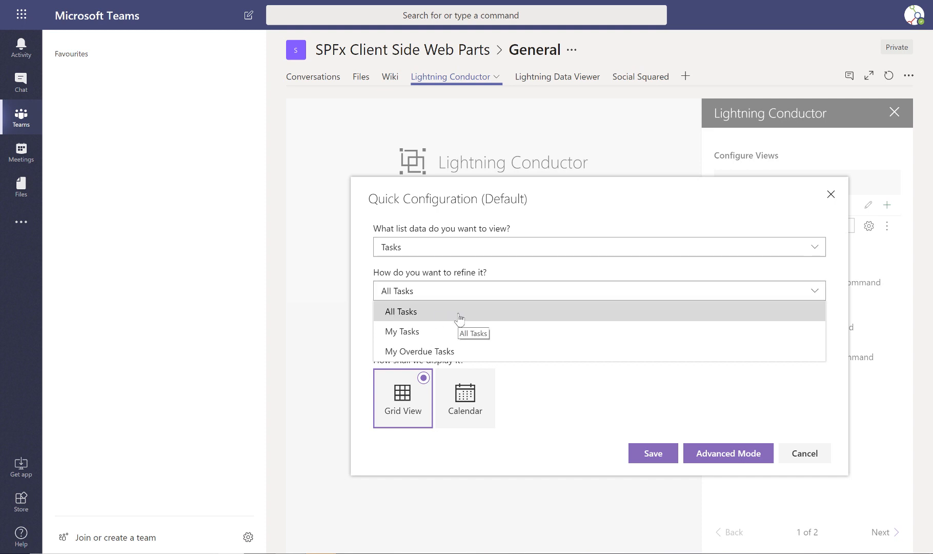
pyautogui.click(459, 319)
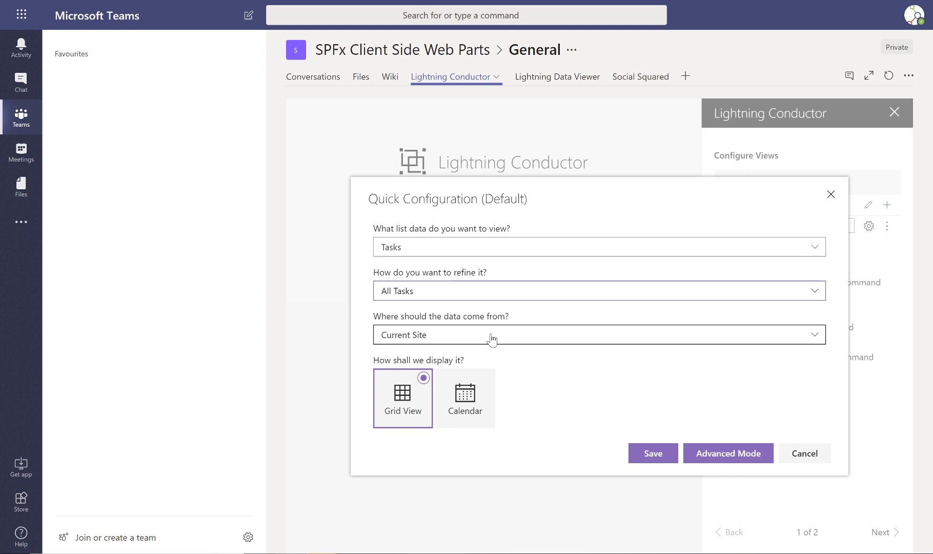
pyautogui.click(439, 343)
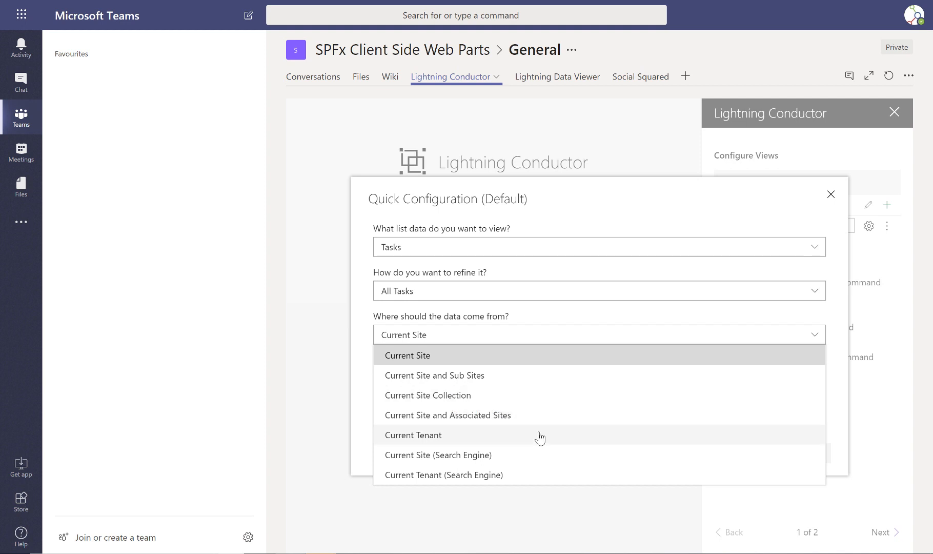
pyautogui.click(505, 416)
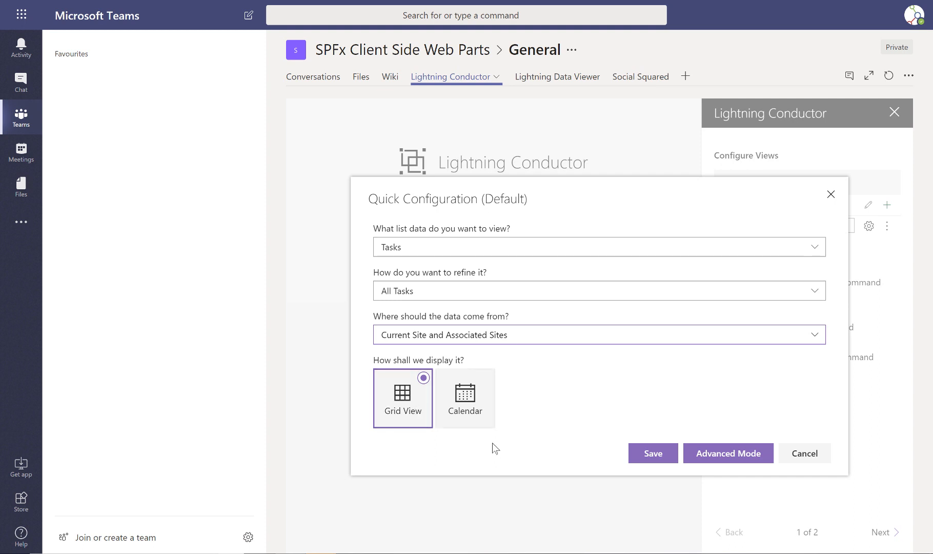
pyautogui.click(651, 459)
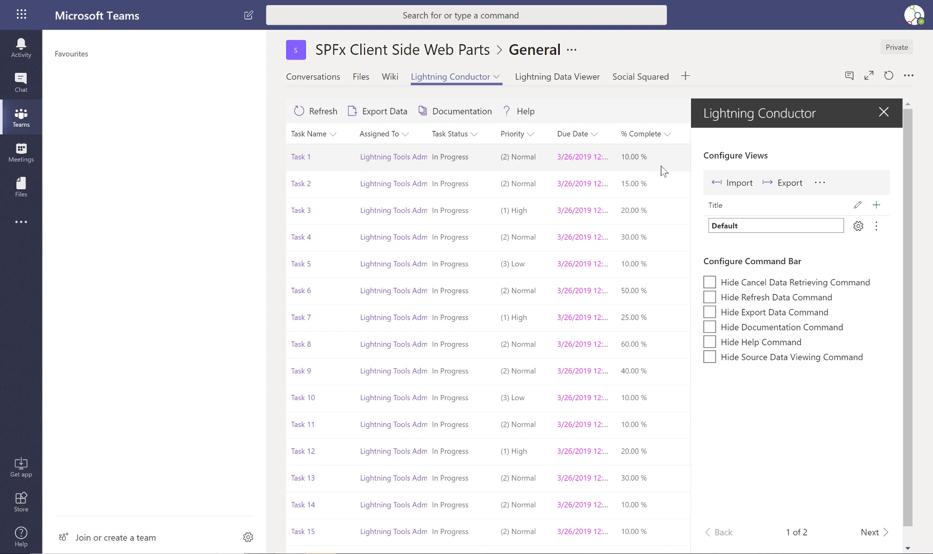
# Start conditional formatting for the Priority column with a green (12e827) filled circle icon positioned after the value
pyautogui.click(532, 135)
pyautogui.moveTo(548, 238)
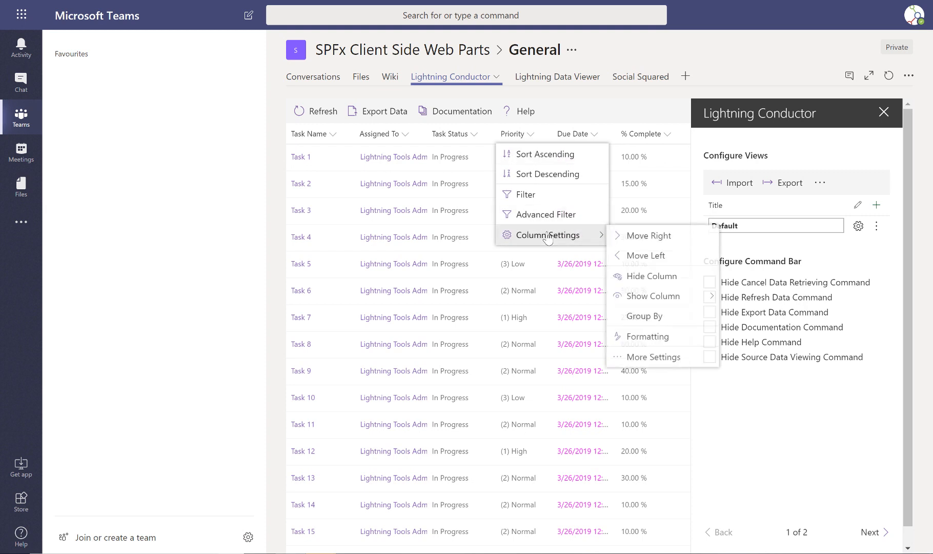
pyautogui.click(641, 338)
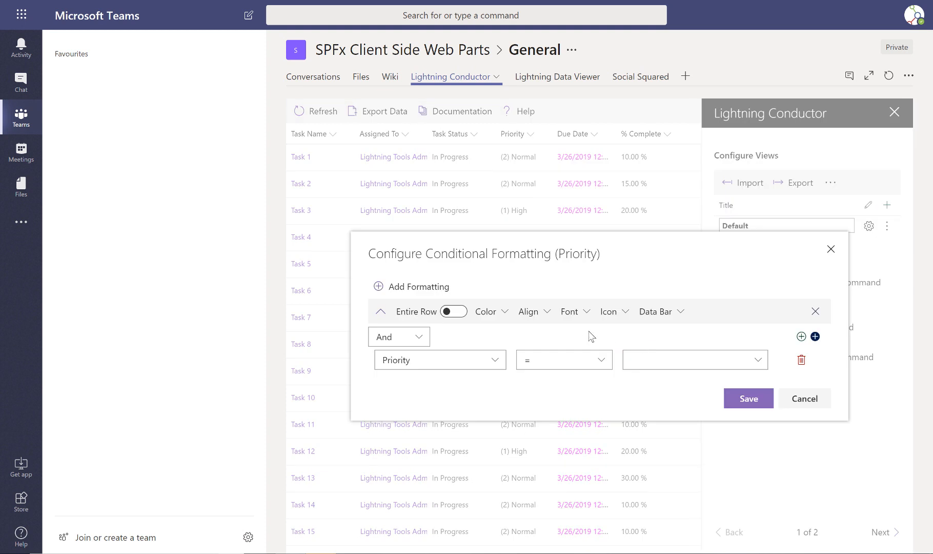
pyautogui.click(621, 314)
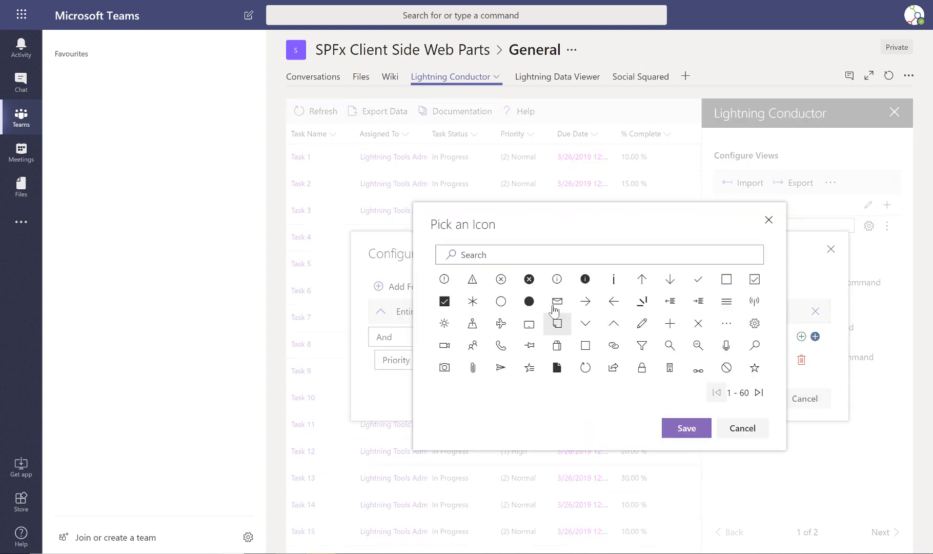
pyautogui.click(529, 301)
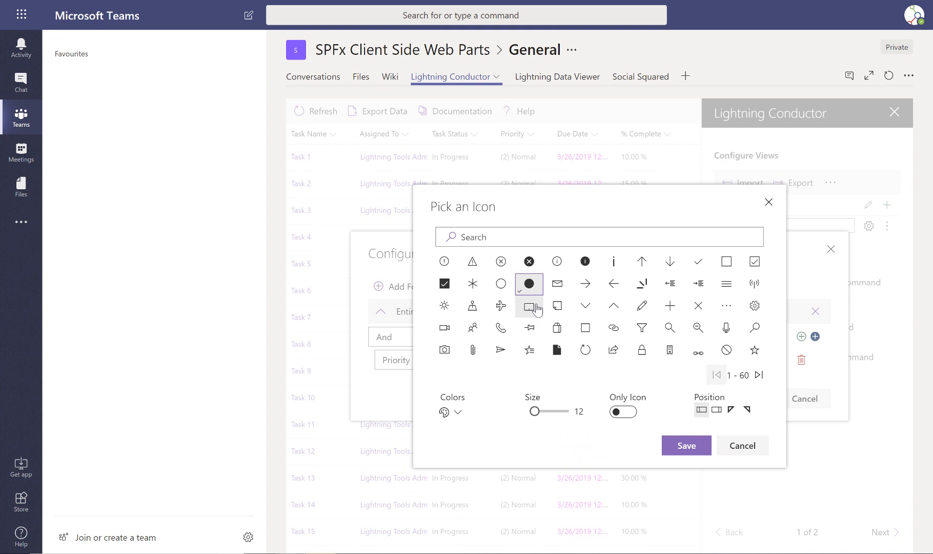
pyautogui.click(457, 412)
pyautogui.click(546, 439)
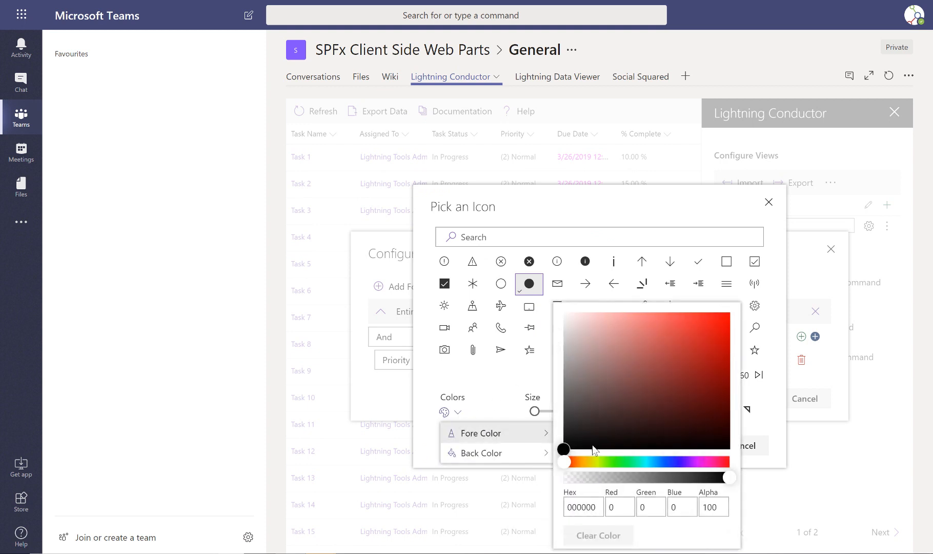
pyautogui.click(622, 461)
pyautogui.click(717, 325)
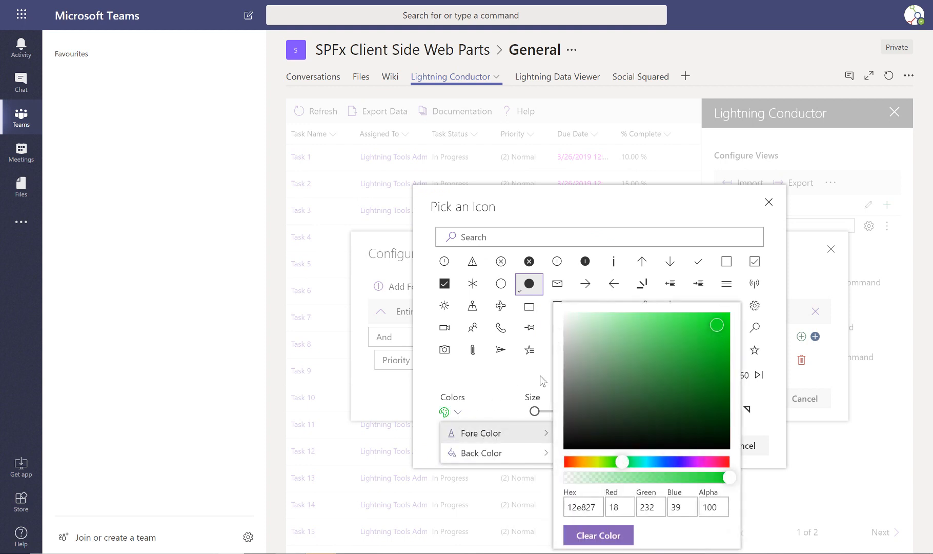
pyautogui.click(508, 365)
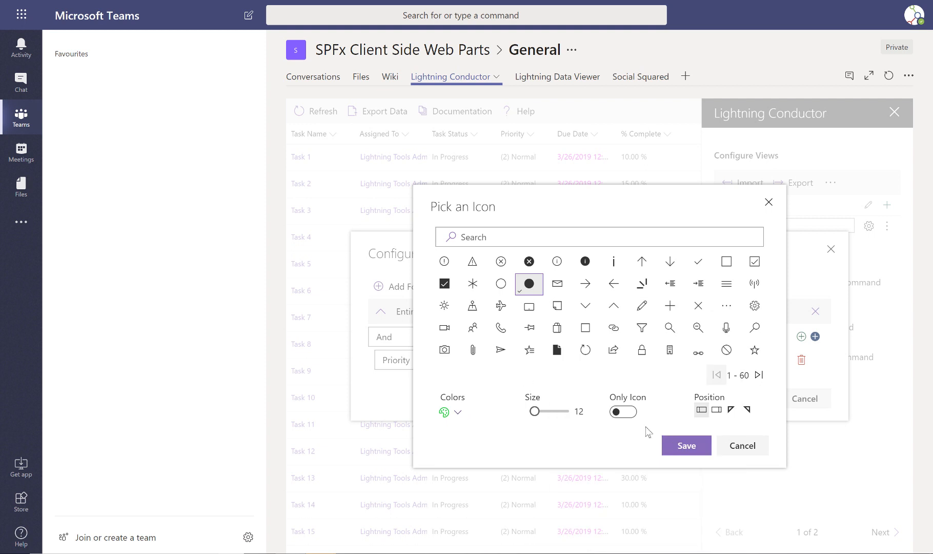
pyautogui.click(716, 413)
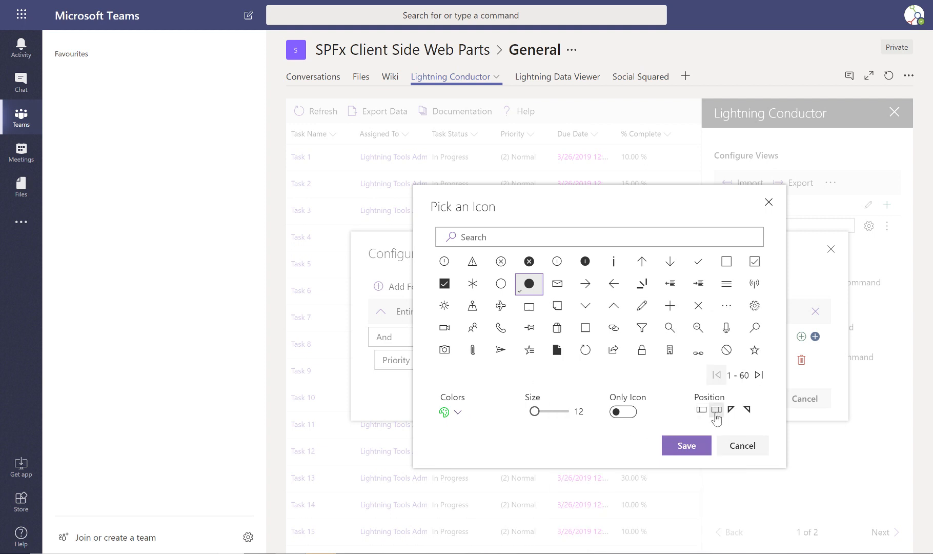
pyautogui.click(688, 444)
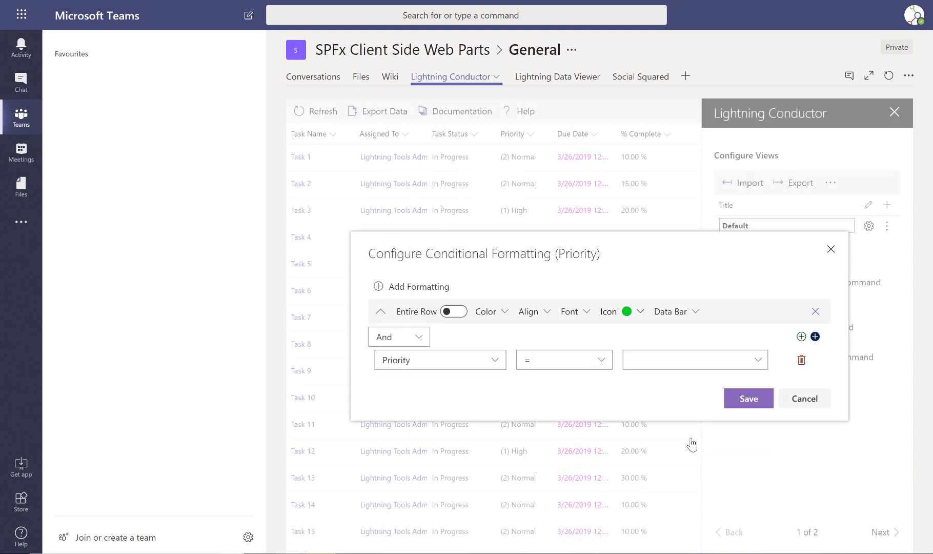
# Set the first rule's condition to Priority = (1) High and add two more formatting rules
pyautogui.click(756, 358)
pyautogui.click(649, 385)
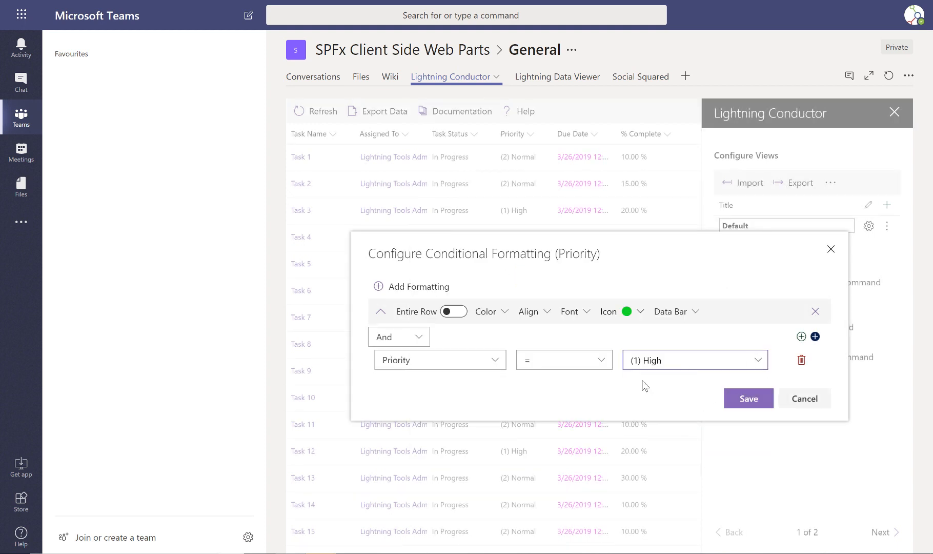
pyautogui.click(379, 286)
pyautogui.click(382, 277)
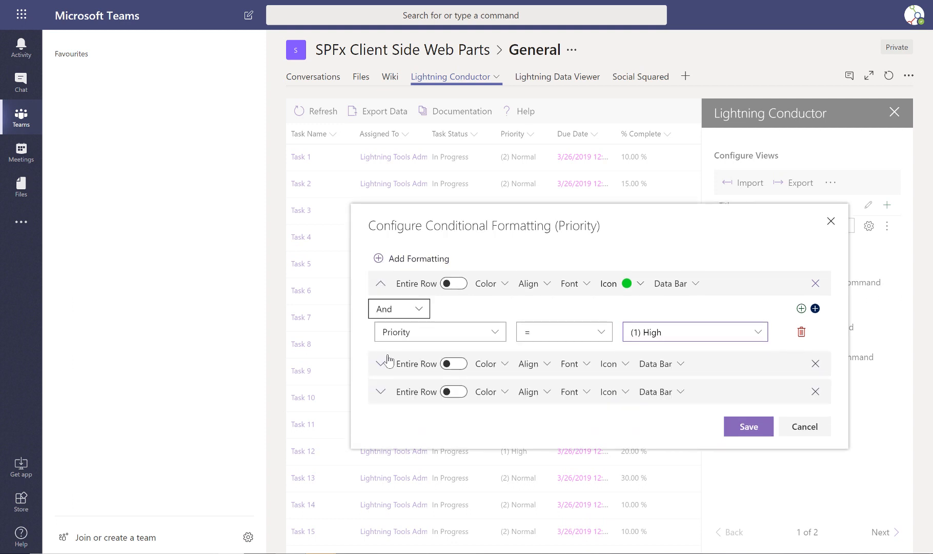
pyautogui.click(381, 283)
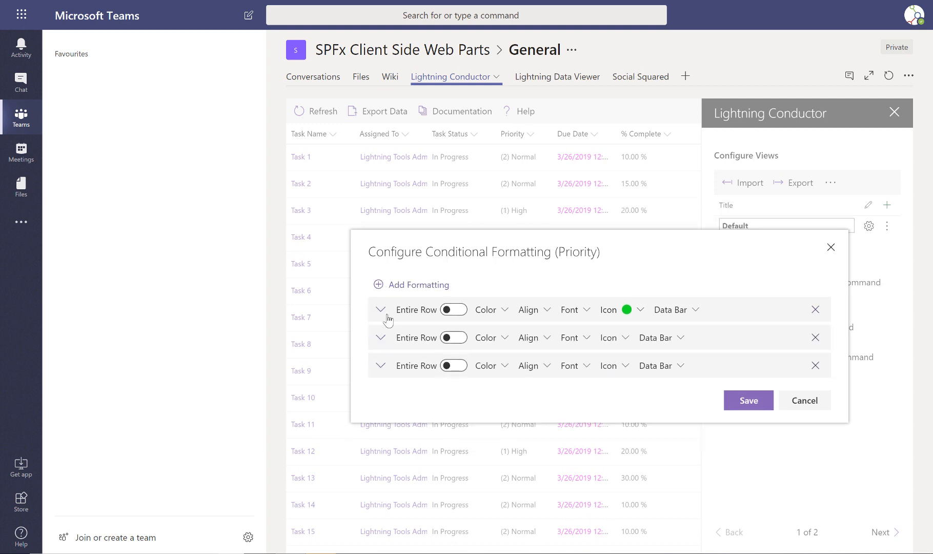
# Give the second Priority rule a yellow-green (b6d823) filled circle icon positioned after the value
pyautogui.click(381, 337)
pyautogui.click(623, 312)
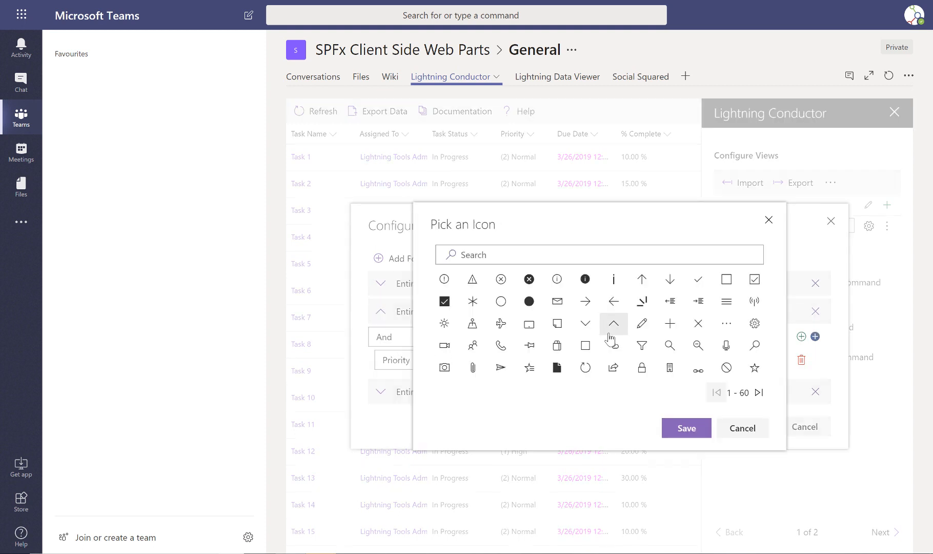
pyautogui.click(529, 301)
pyautogui.click(458, 411)
pyautogui.moveTo(505, 434)
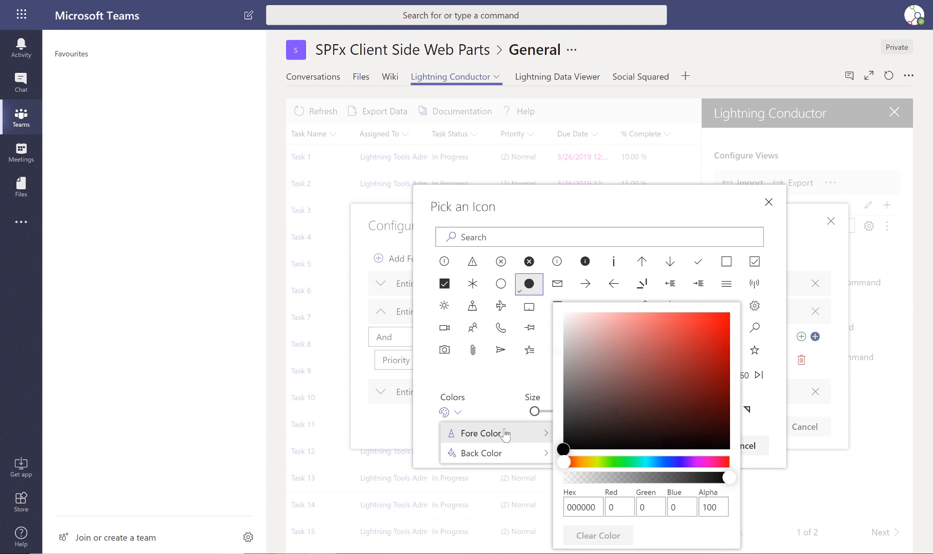
pyautogui.click(597, 462)
pyautogui.click(703, 333)
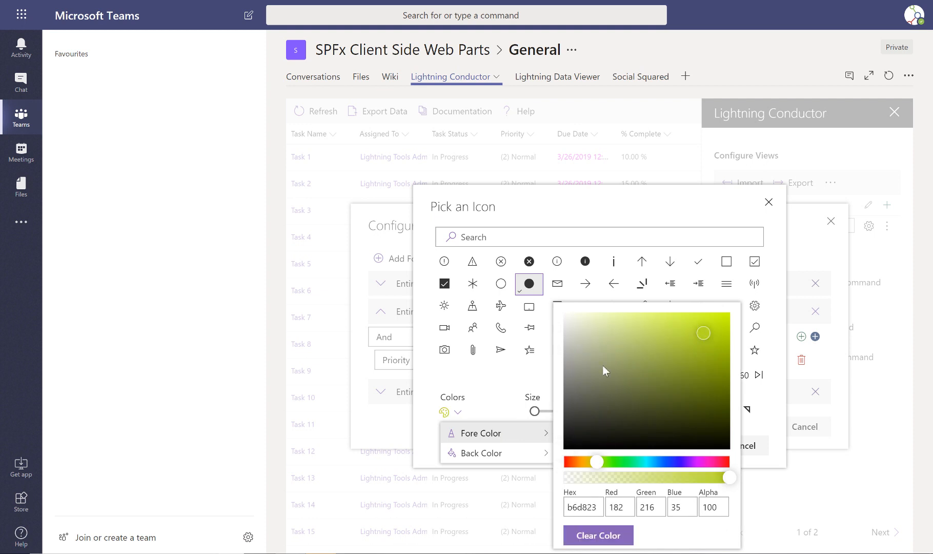
pyautogui.click(517, 370)
pyautogui.click(716, 409)
pyautogui.click(686, 445)
# Set the second rule's condition to Priority = (2) Normal and collapse that rule
pyautogui.click(757, 359)
pyautogui.click(654, 399)
pyautogui.click(380, 311)
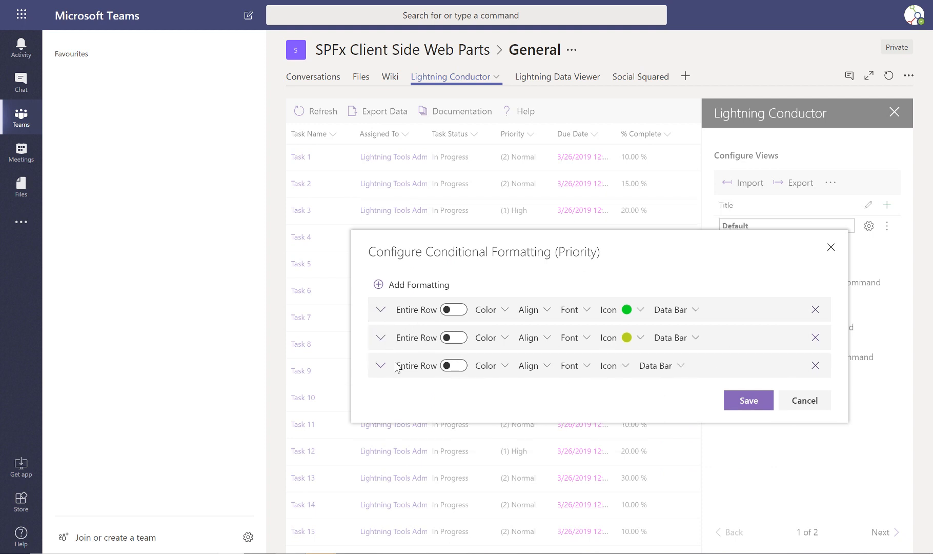
# Expand the third rule and set its condition to Priority = (3) Low
pyautogui.click(381, 365)
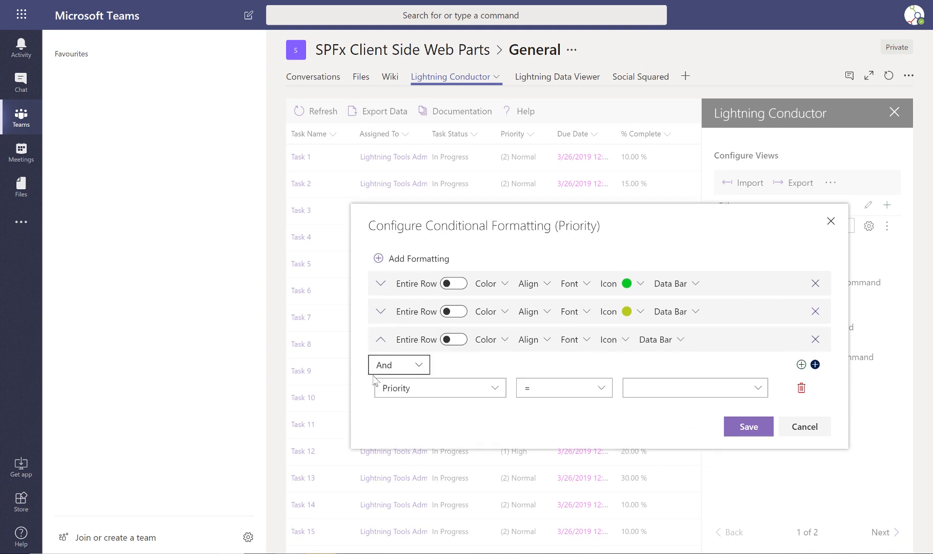
pyautogui.click(760, 391)
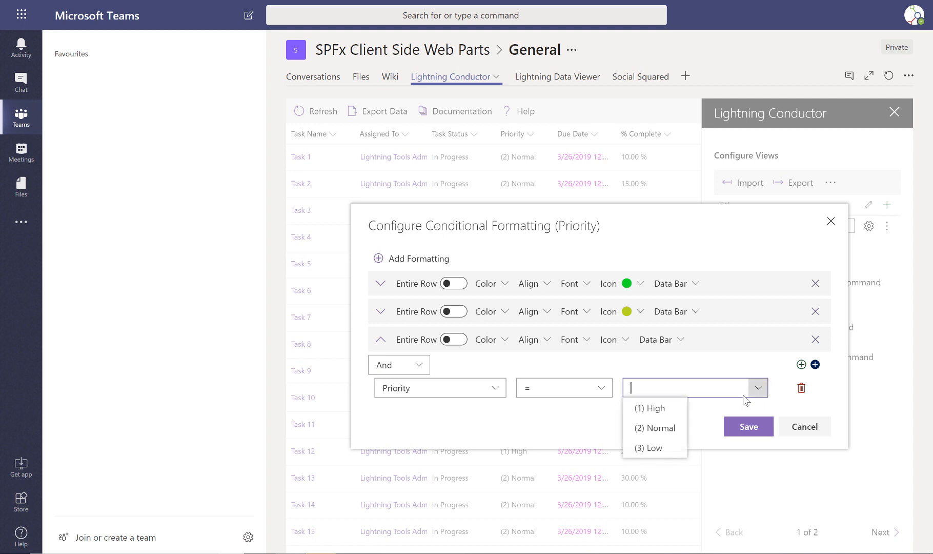
pyautogui.click(642, 447)
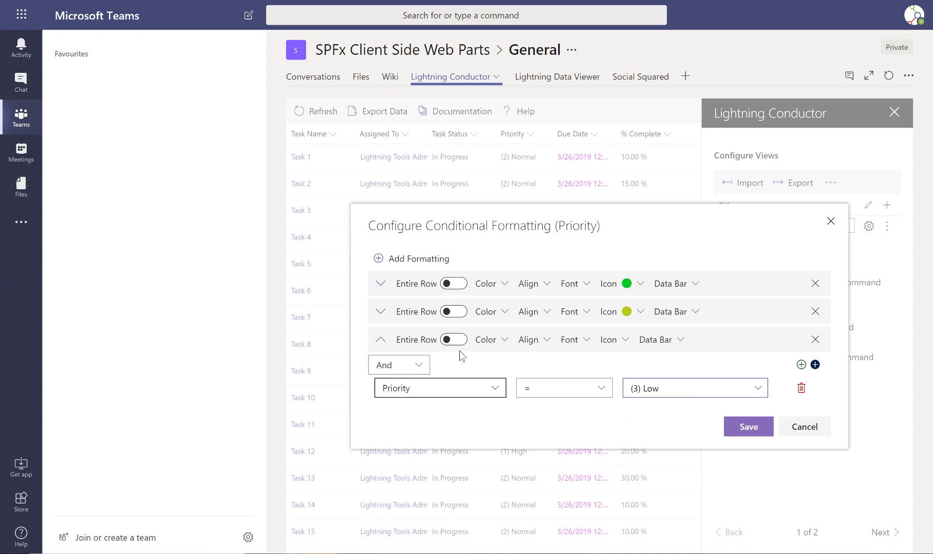
# Give the third rule a red filled circle icon positioned after the value and save the Priority formatting
pyautogui.click(627, 346)
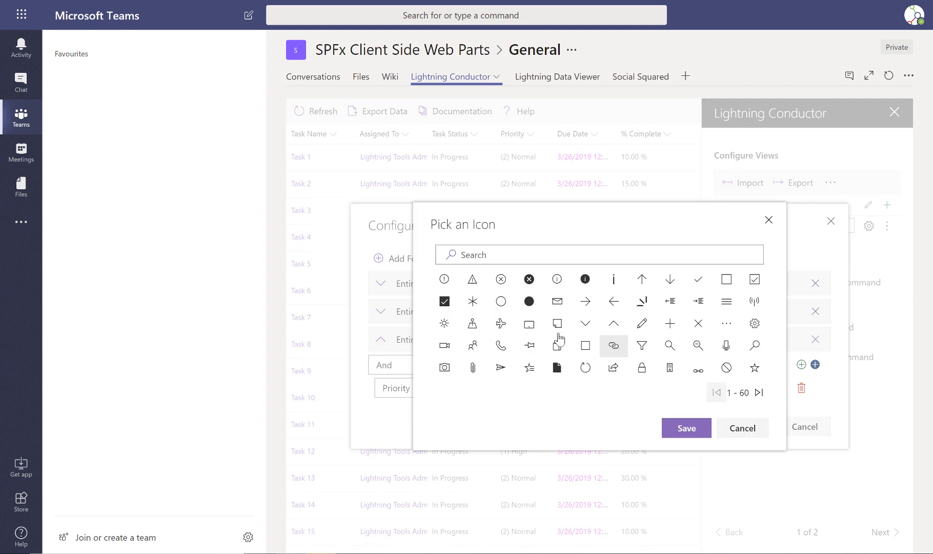
pyautogui.click(529, 300)
pyautogui.click(457, 413)
pyautogui.moveTo(464, 432)
pyautogui.click(715, 332)
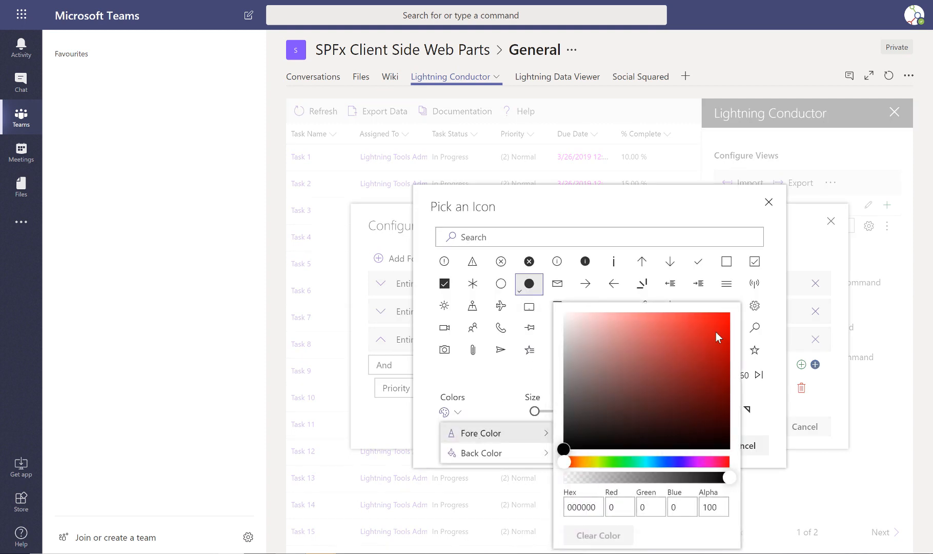
pyautogui.click(538, 368)
pyautogui.click(716, 409)
pyautogui.click(689, 444)
pyautogui.click(743, 429)
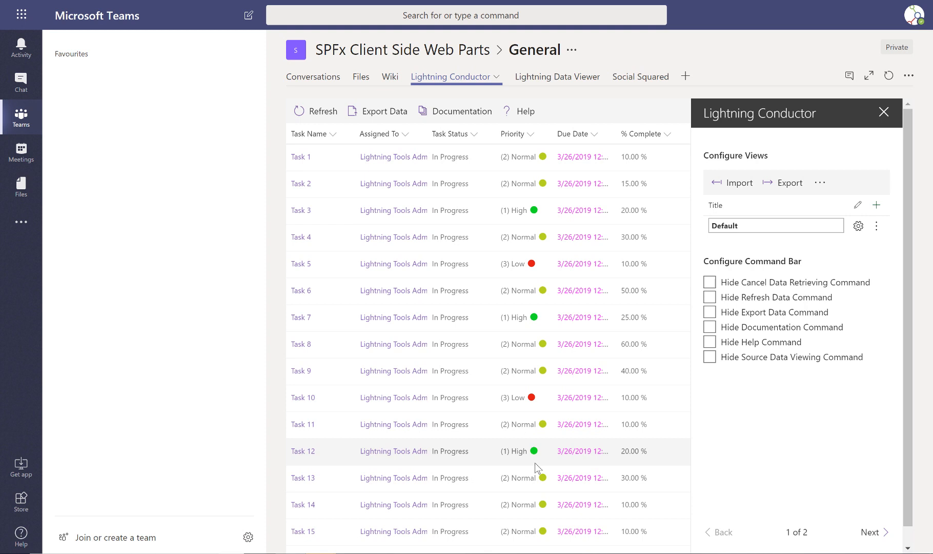
# Open conditional formatting for the % Complete column and delete the rule's default condition
pyautogui.click(671, 136)
pyautogui.moveTo(708, 241)
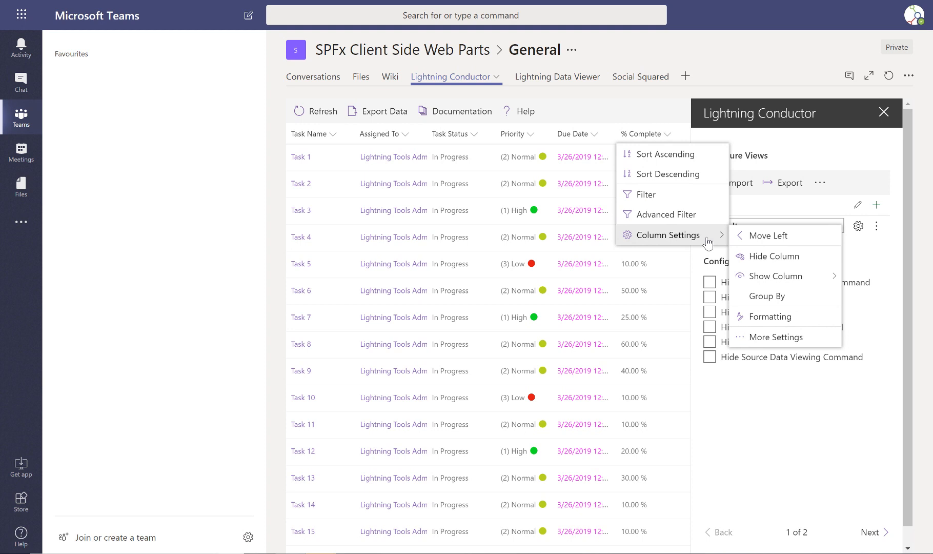
pyautogui.click(759, 317)
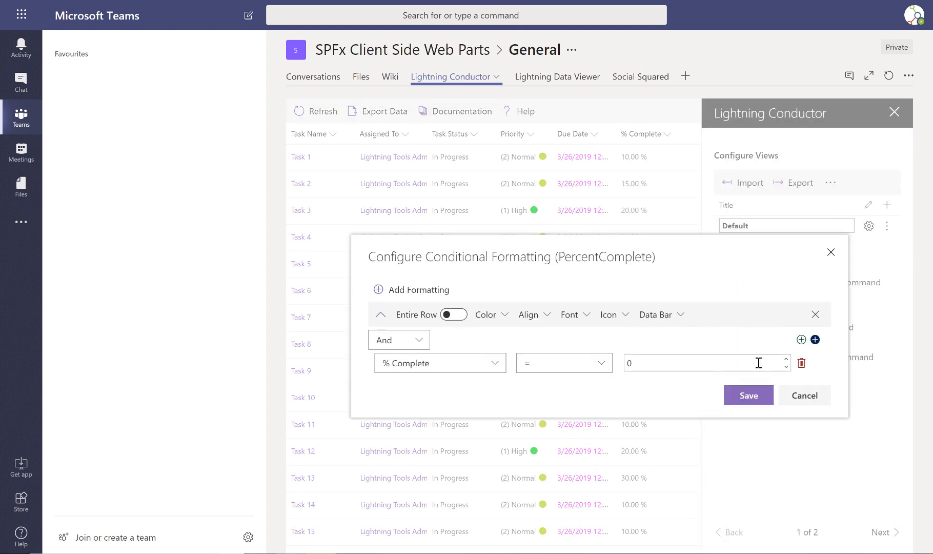
pyautogui.click(801, 365)
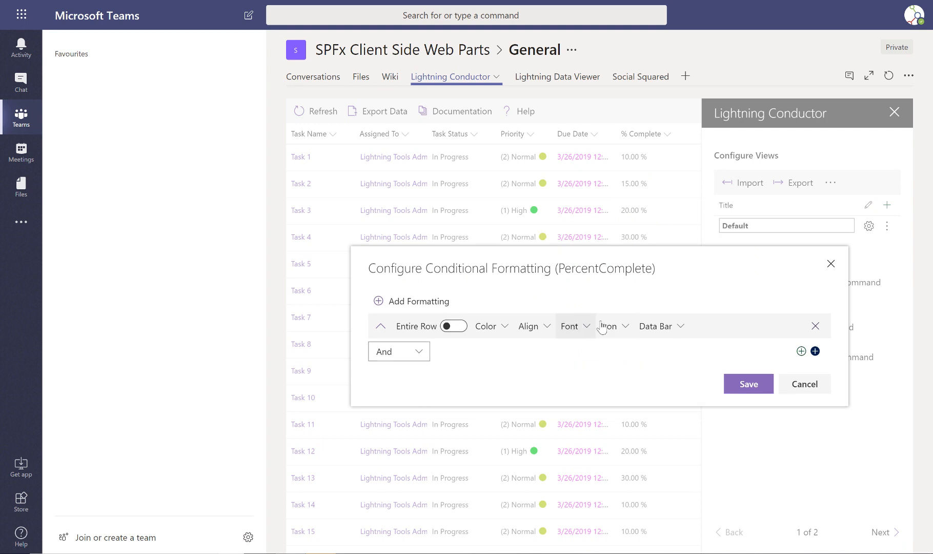
# Add a data bar with a maximum value of 1 and the value hidden to the % Complete rule, and save the formatting
pyautogui.click(670, 327)
pyautogui.click(469, 328)
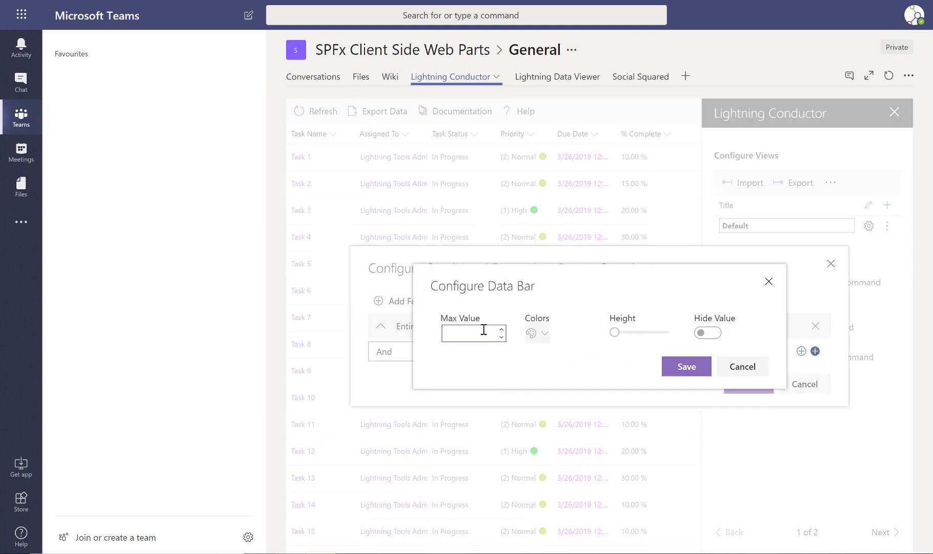
pyautogui.write('1')
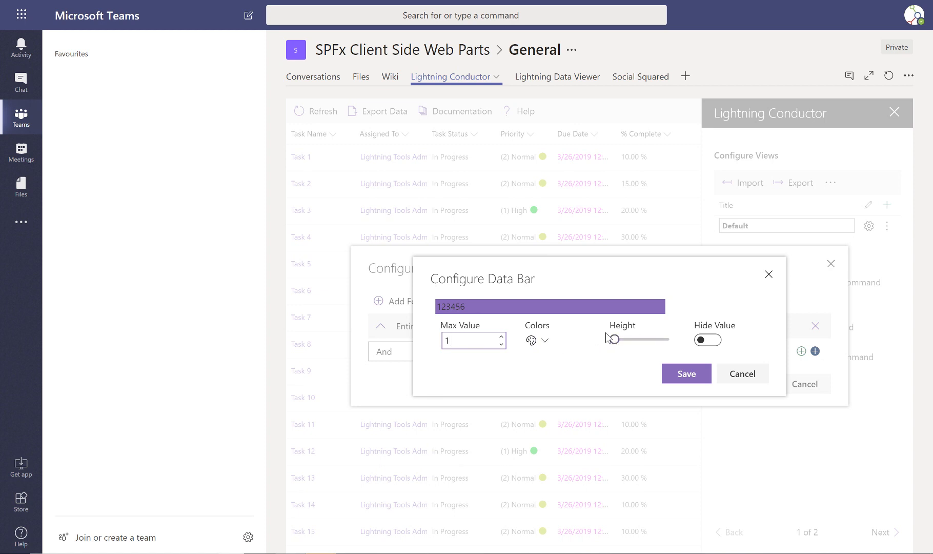
pyautogui.click(542, 342)
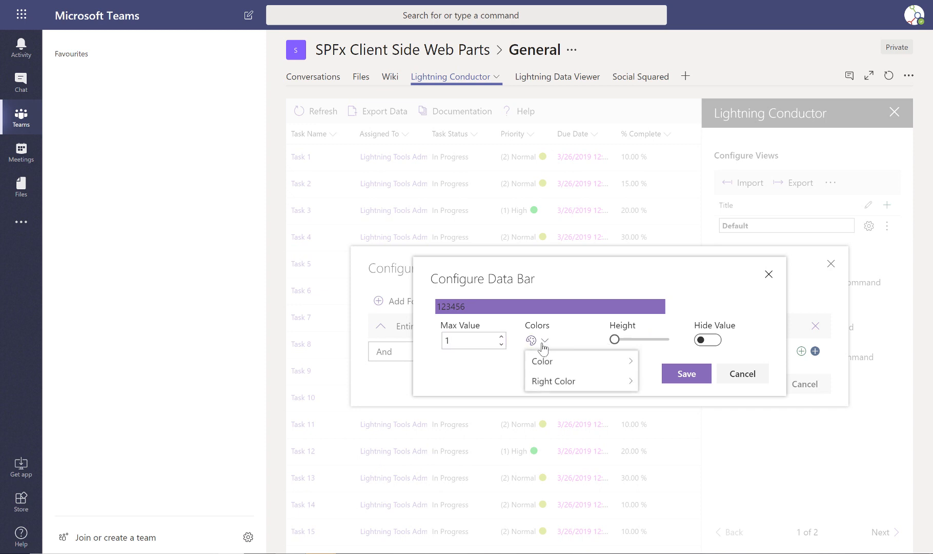
pyautogui.click(719, 287)
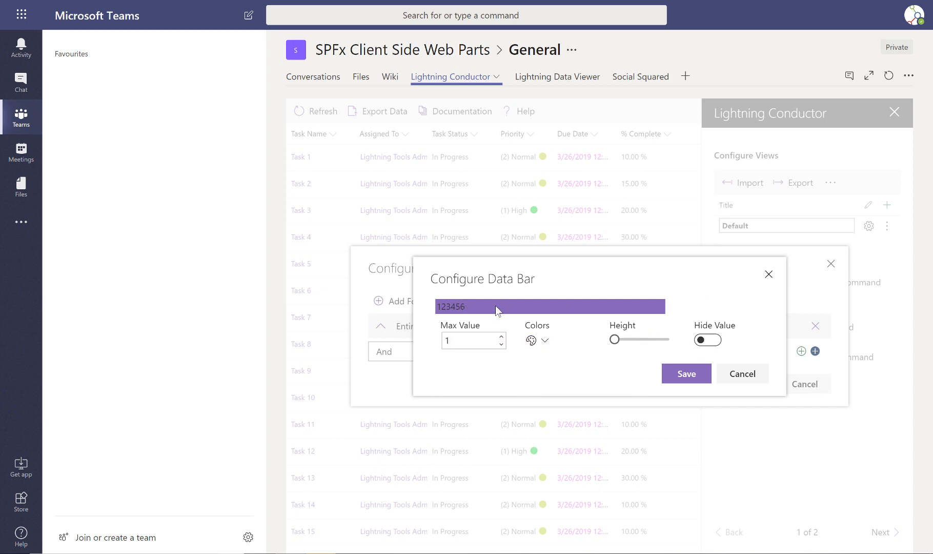
pyautogui.click(708, 340)
pyautogui.click(686, 373)
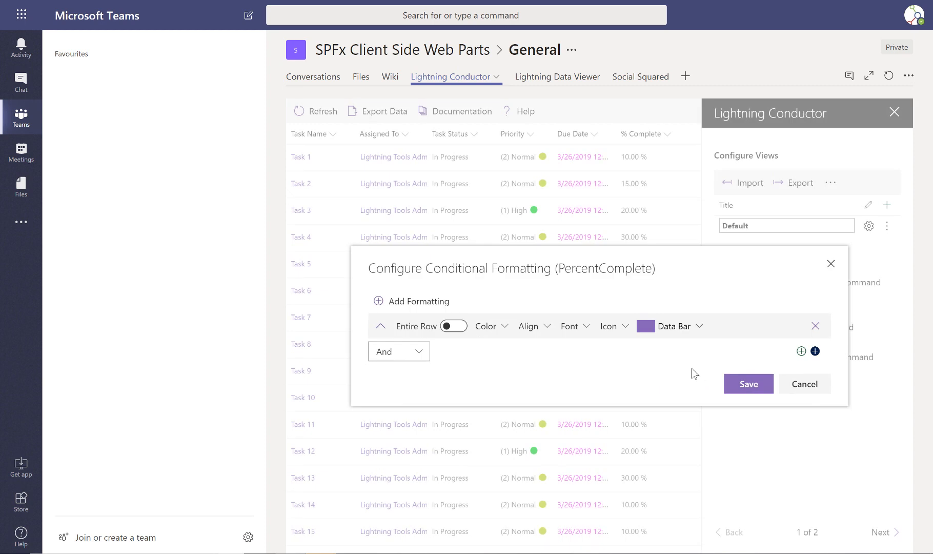
pyautogui.click(739, 388)
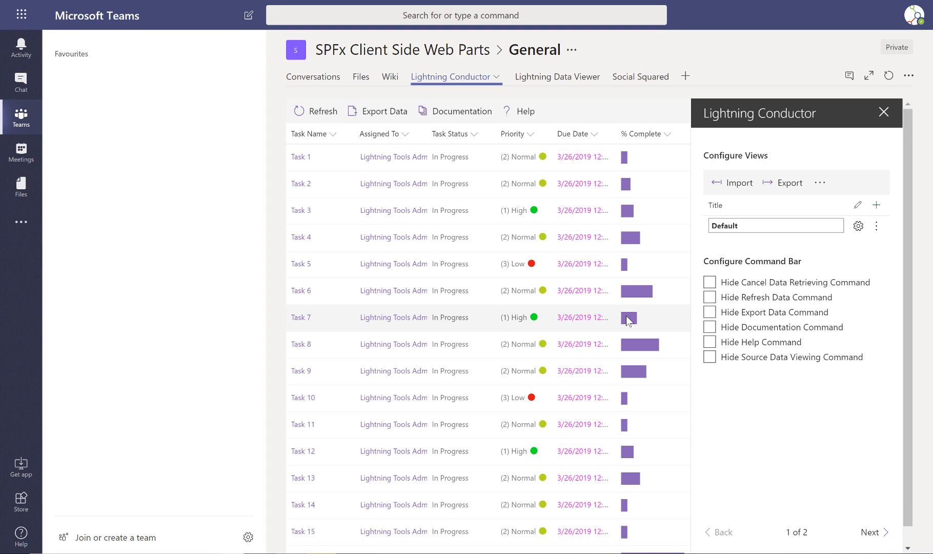
pyautogui.click(471, 136)
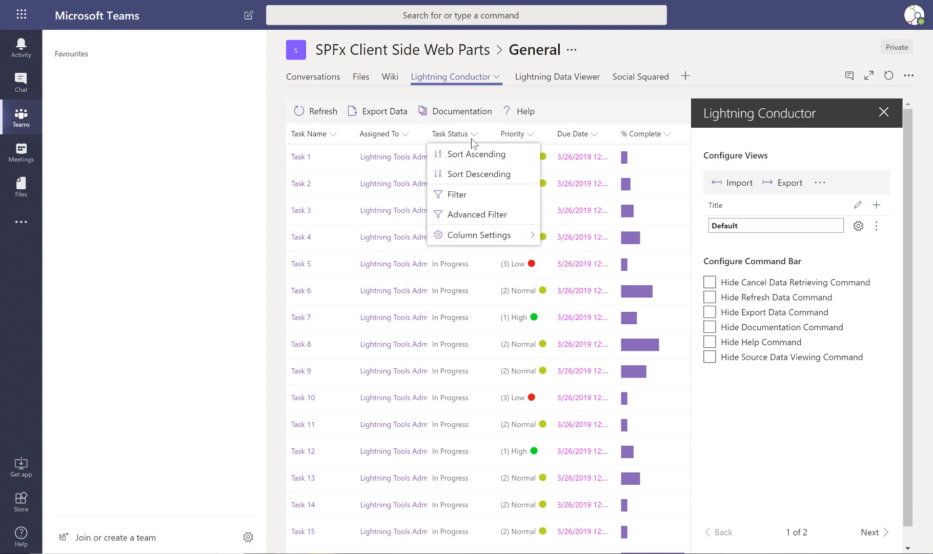
pyautogui.moveTo(495, 237)
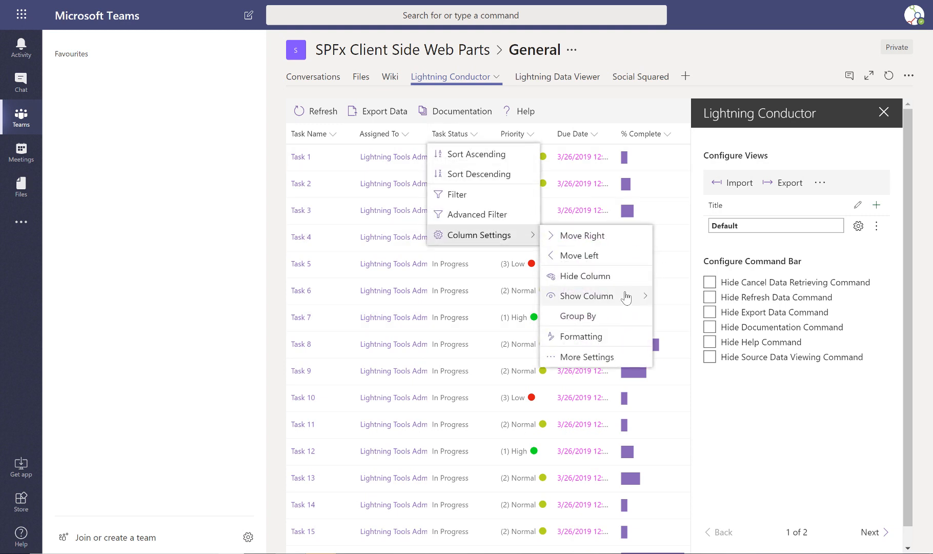
pyautogui.moveTo(626, 297)
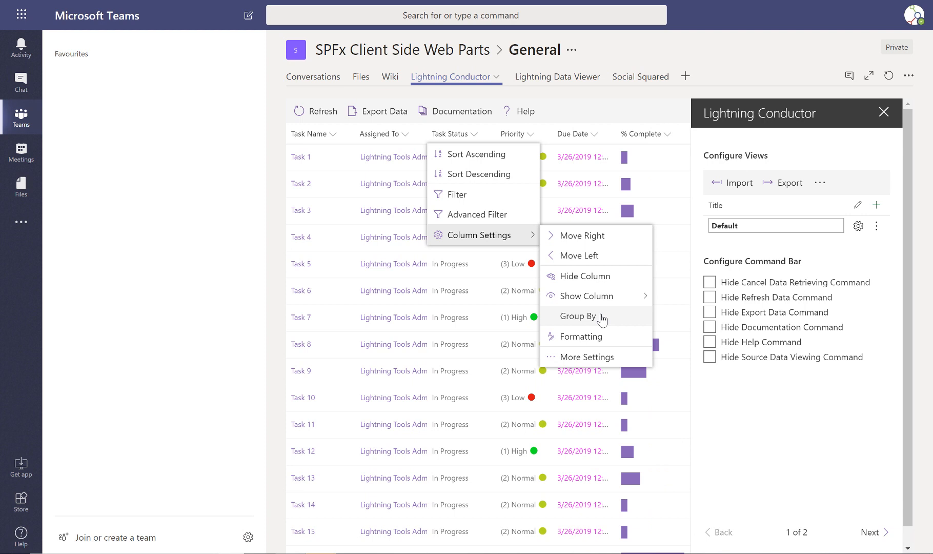
pyautogui.click(766, 398)
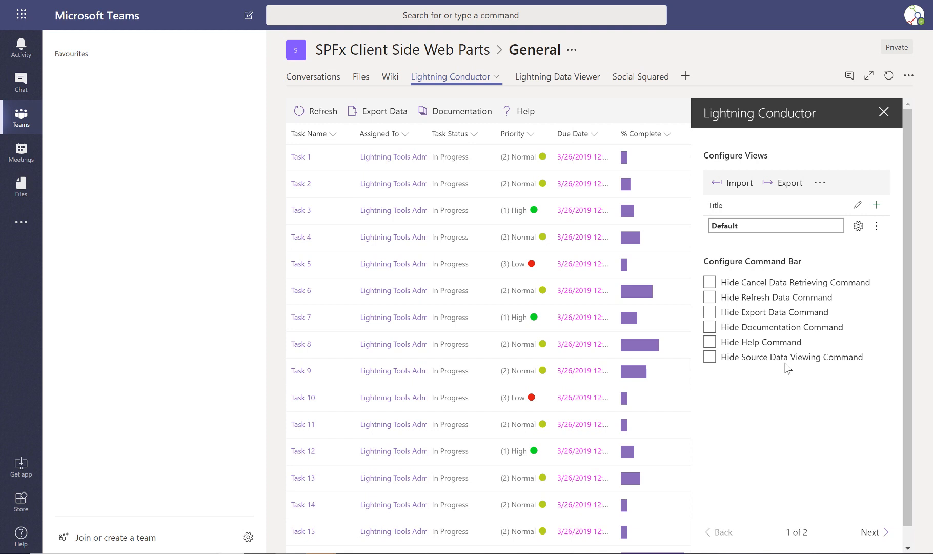
# Rename the Default view to All Tasks
pyautogui.click(754, 226)
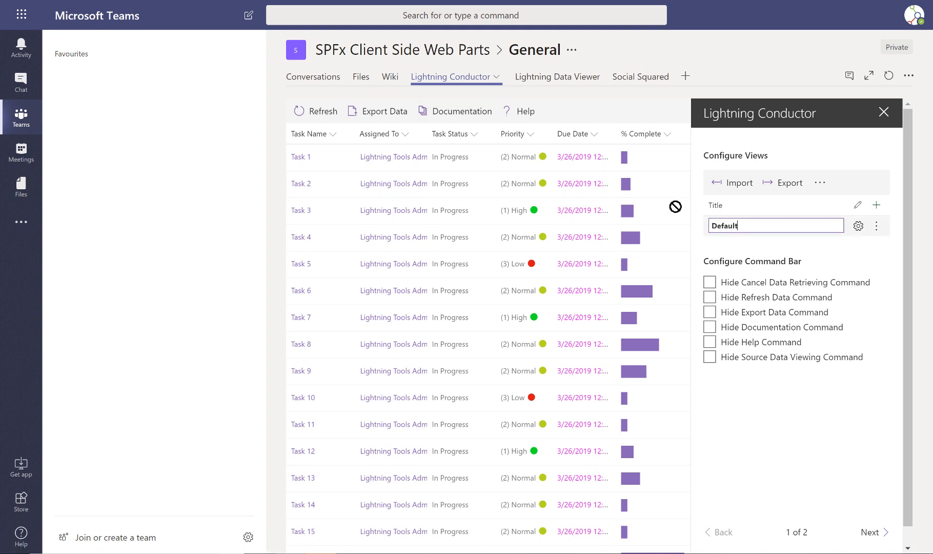
pyautogui.doubleClick(757, 229)
pyautogui.write('All Tasks')
pyautogui.click(876, 227)
pyautogui.click(877, 231)
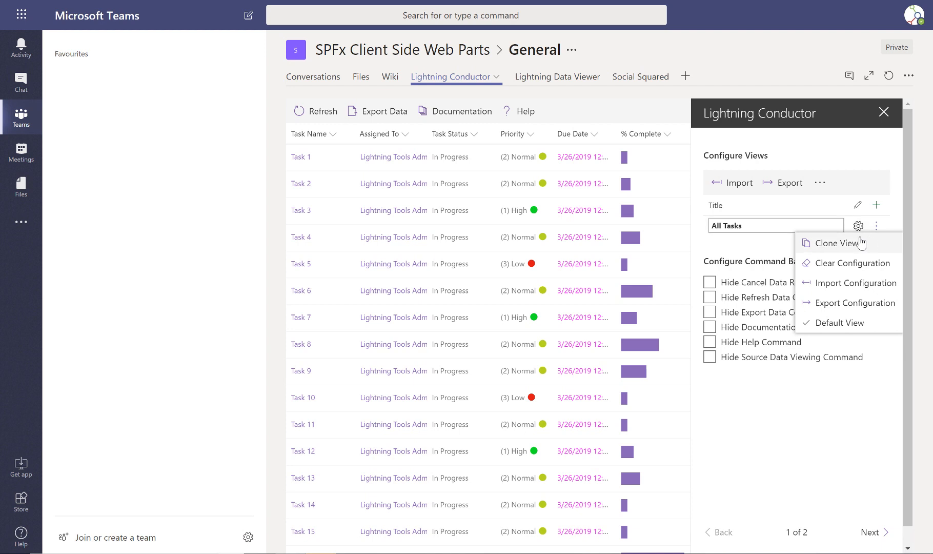
# Add a second view and name it Calendar
pyautogui.click(876, 205)
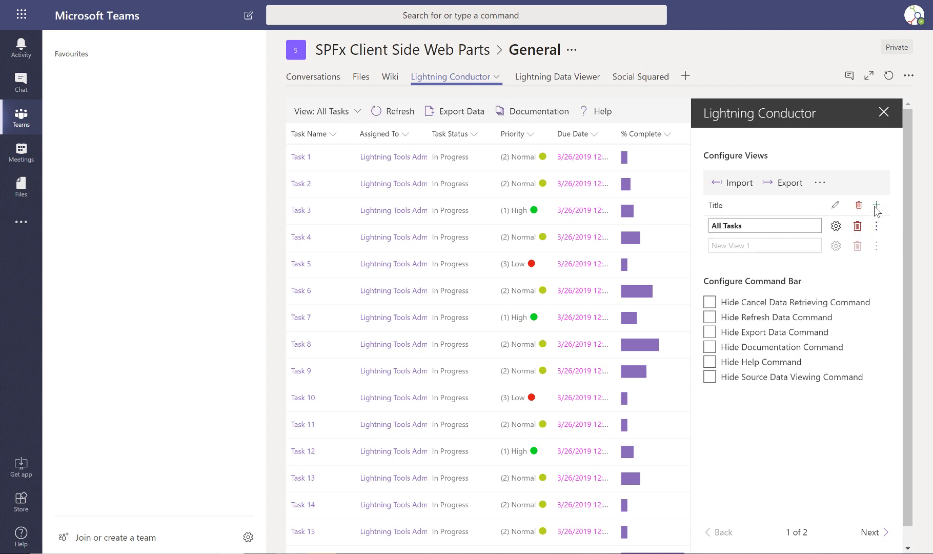
pyautogui.tripleClick(776, 247)
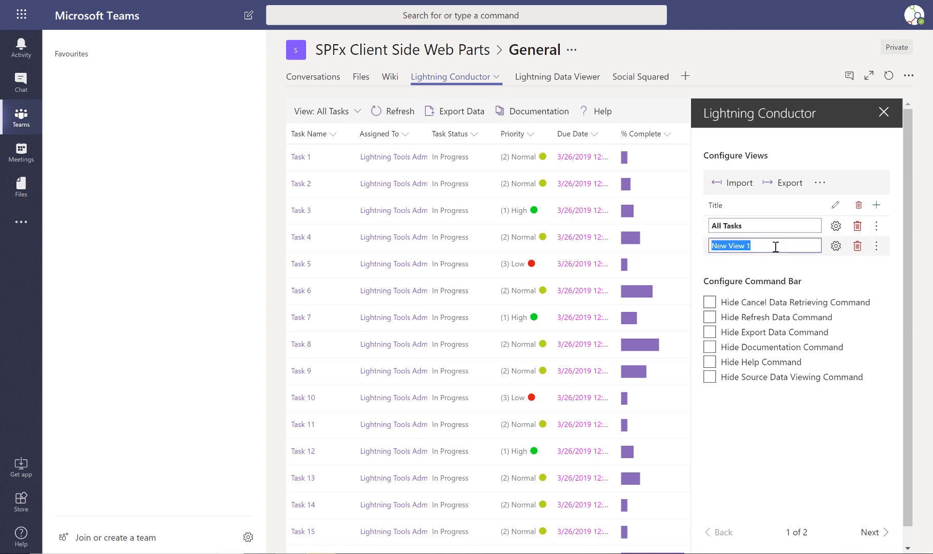
pyautogui.write('C')
# Configure the Calendar view to show All Tasks from Current Site and Associated Sites in the Calendar display, and save it
pyautogui.click(835, 246)
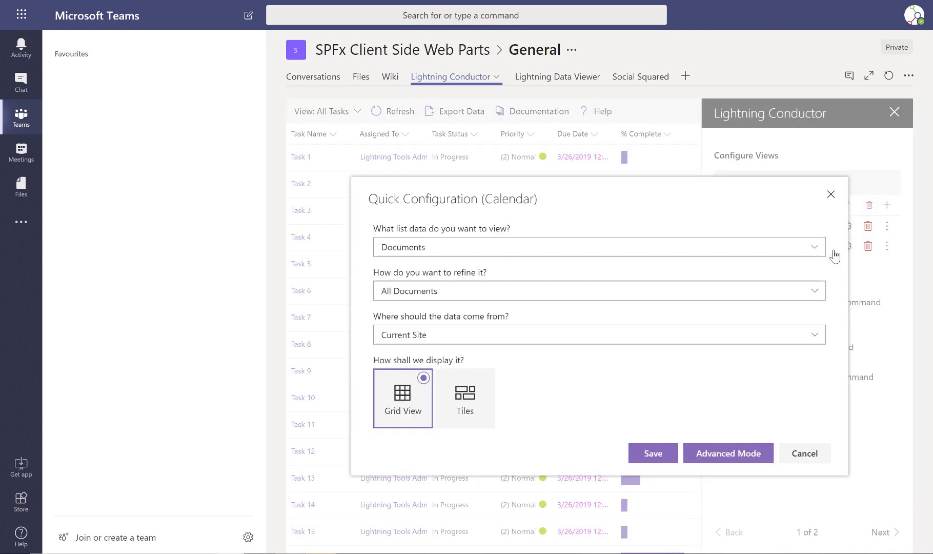
pyautogui.click(660, 251)
pyautogui.click(408, 295)
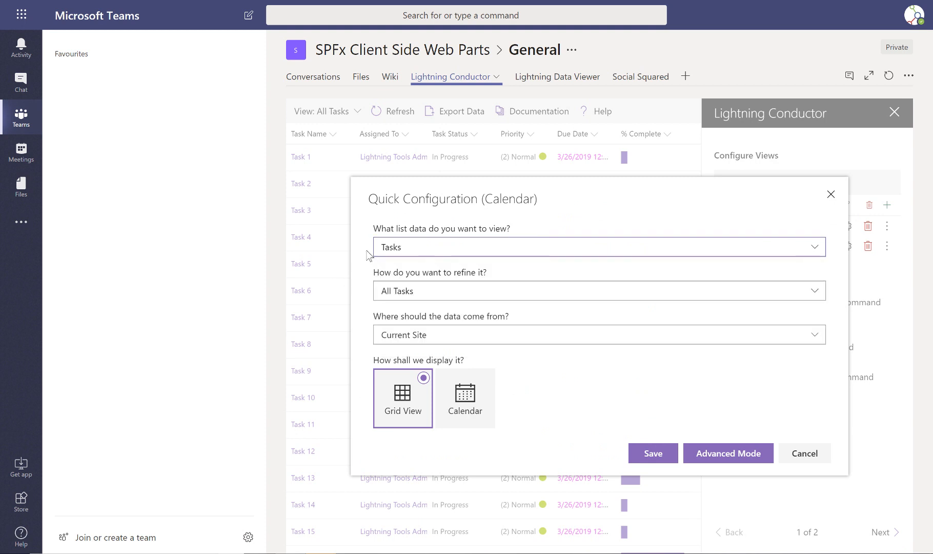
pyautogui.click(423, 291)
pyautogui.click(427, 316)
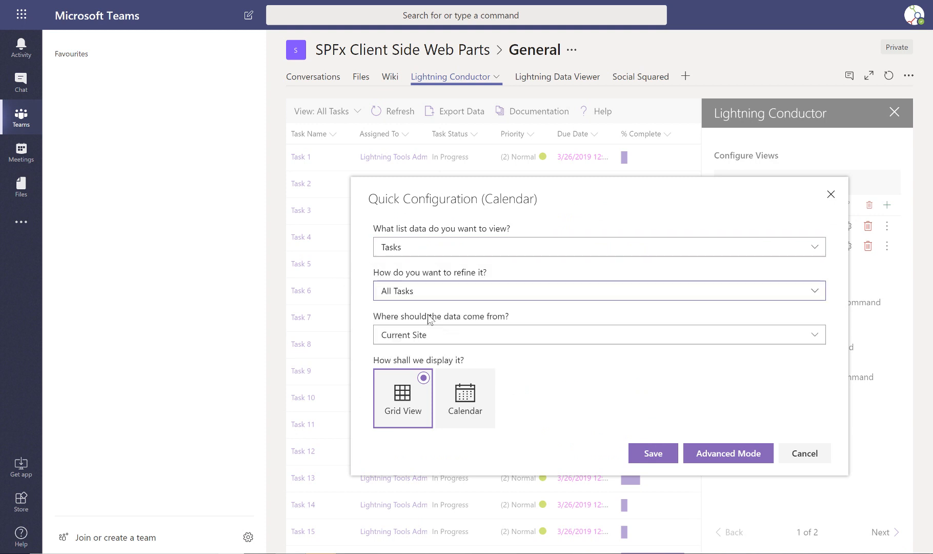
pyautogui.click(431, 335)
pyautogui.click(436, 417)
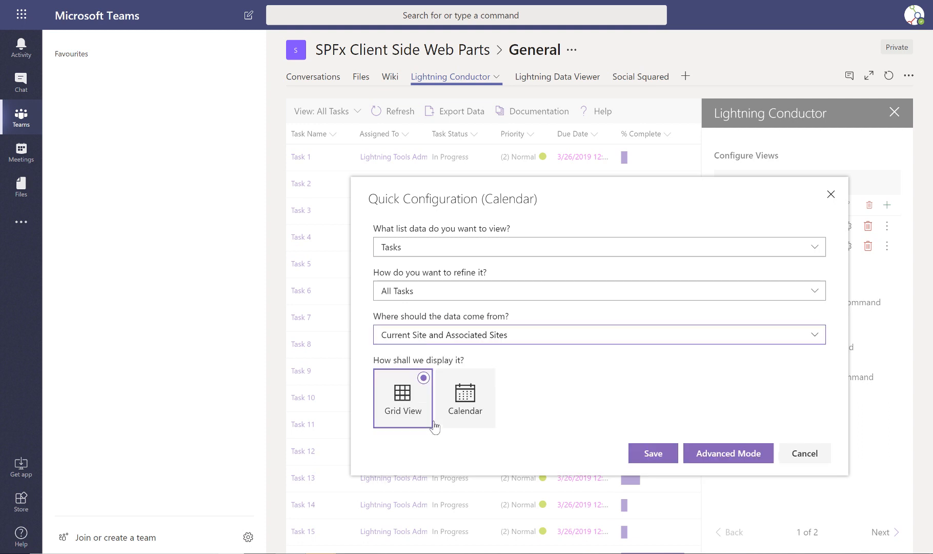
pyautogui.click(458, 389)
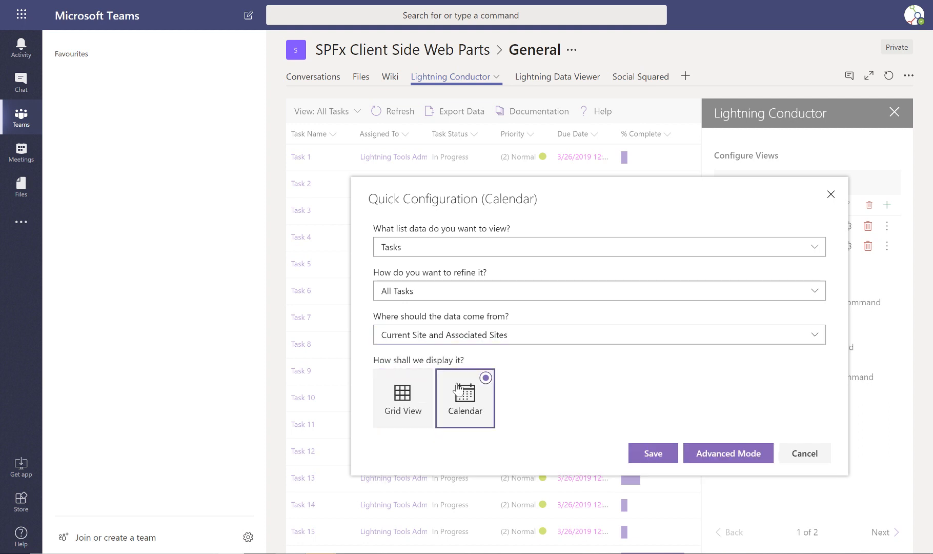
pyautogui.click(639, 453)
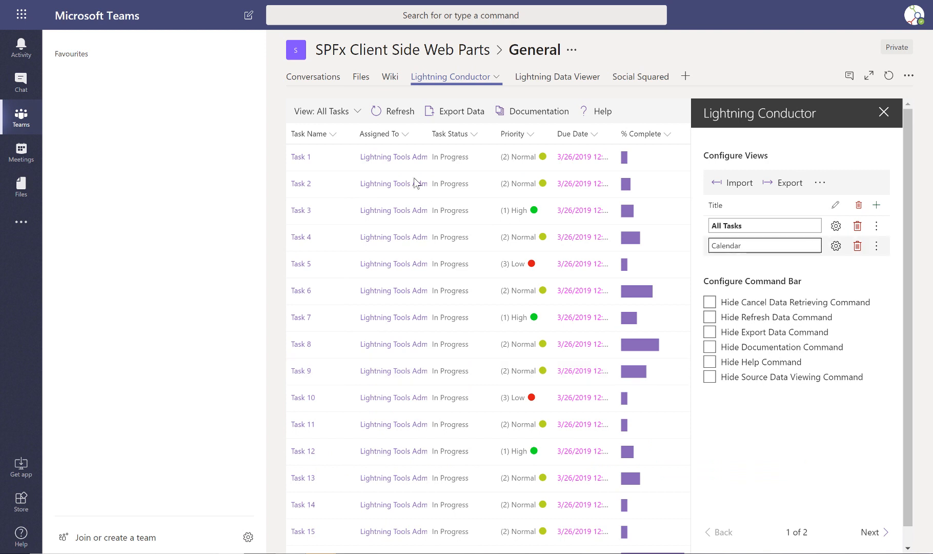
# Switch the displayed view from All Tasks to Calendar
pyautogui.click(359, 115)
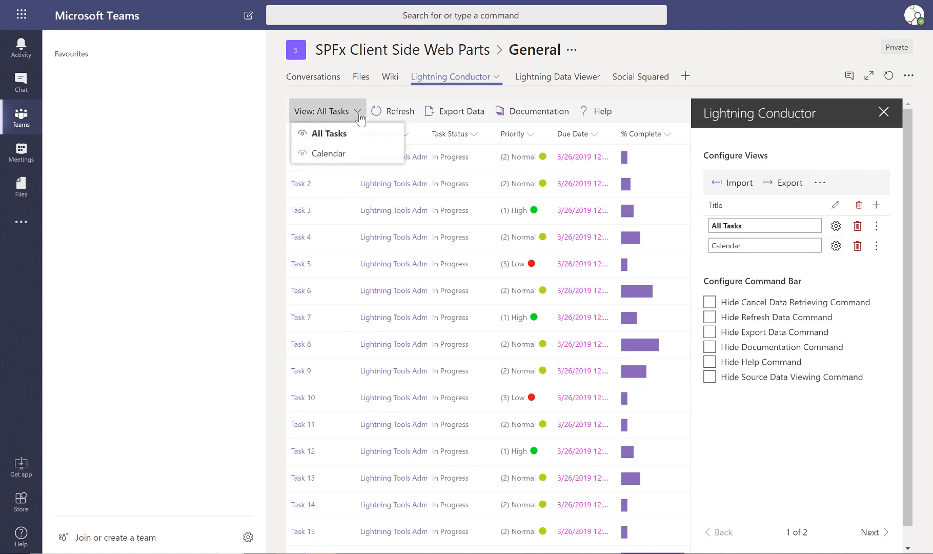
pyautogui.click(352, 153)
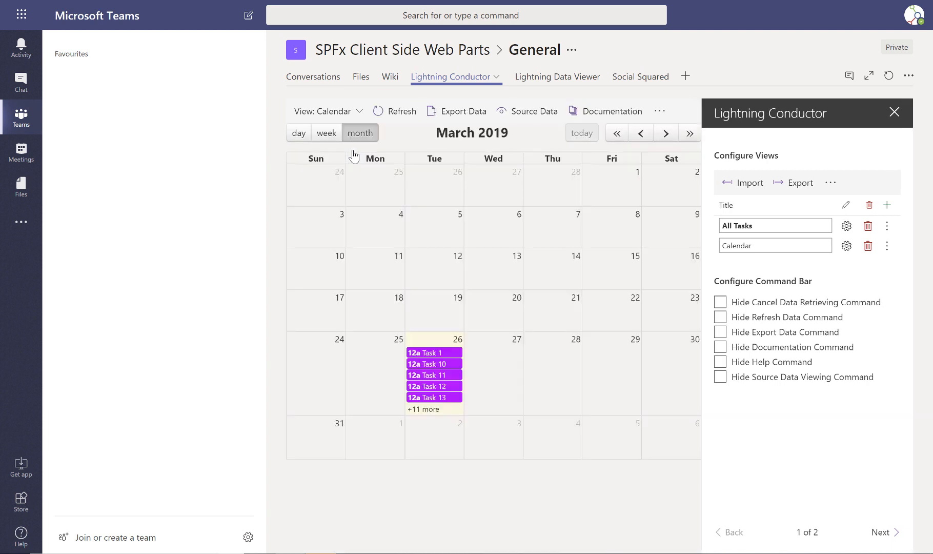
pyautogui.moveTo(437, 364)
# Add a third view with its default name and open its configuration in advanced mode
pyautogui.click(887, 206)
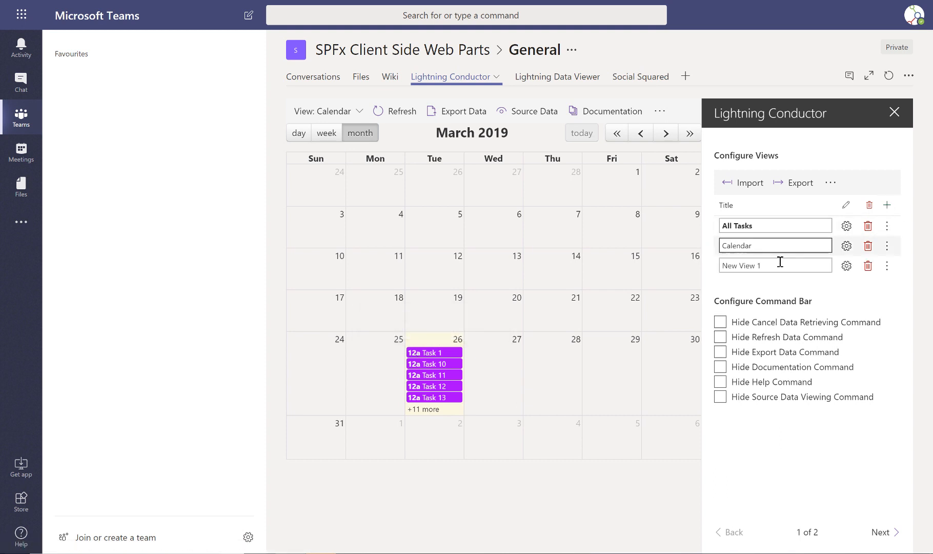
pyautogui.click(798, 265)
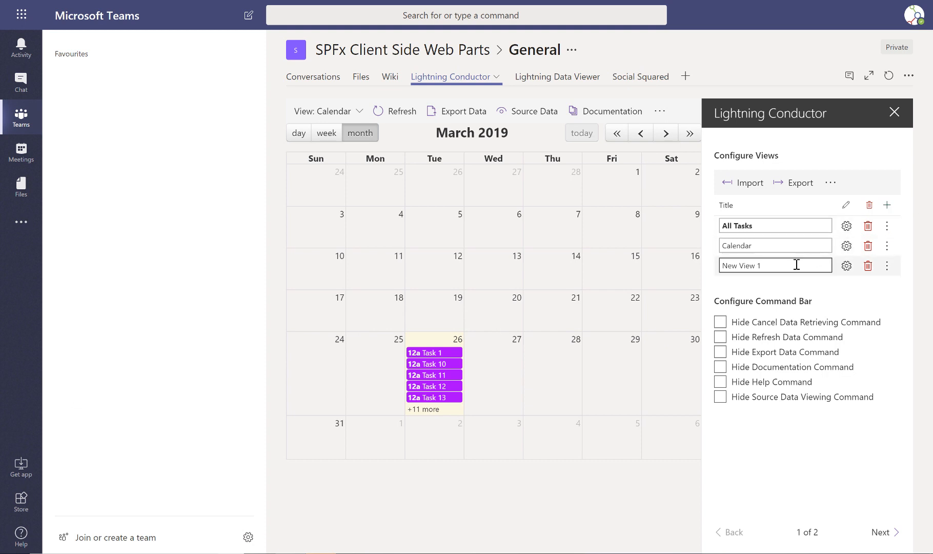
pyautogui.click(847, 267)
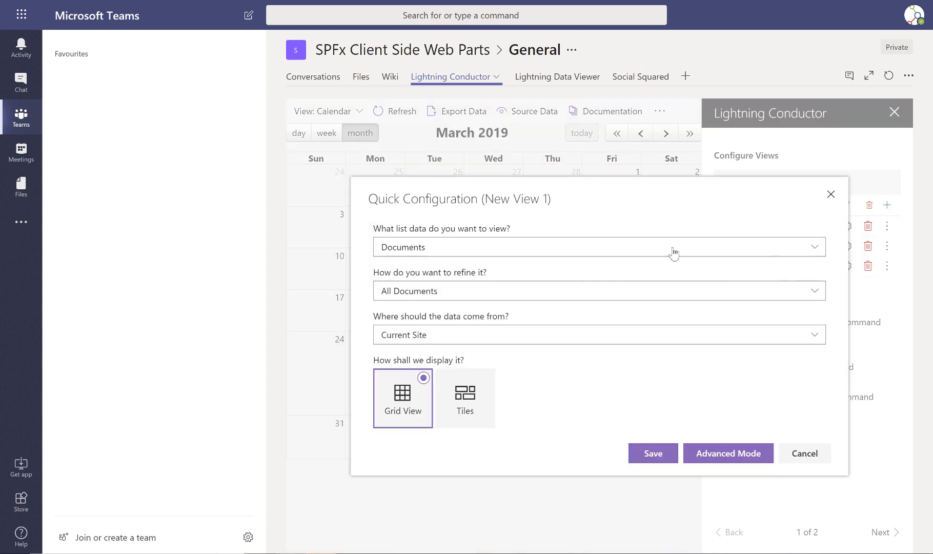
pyautogui.click(720, 456)
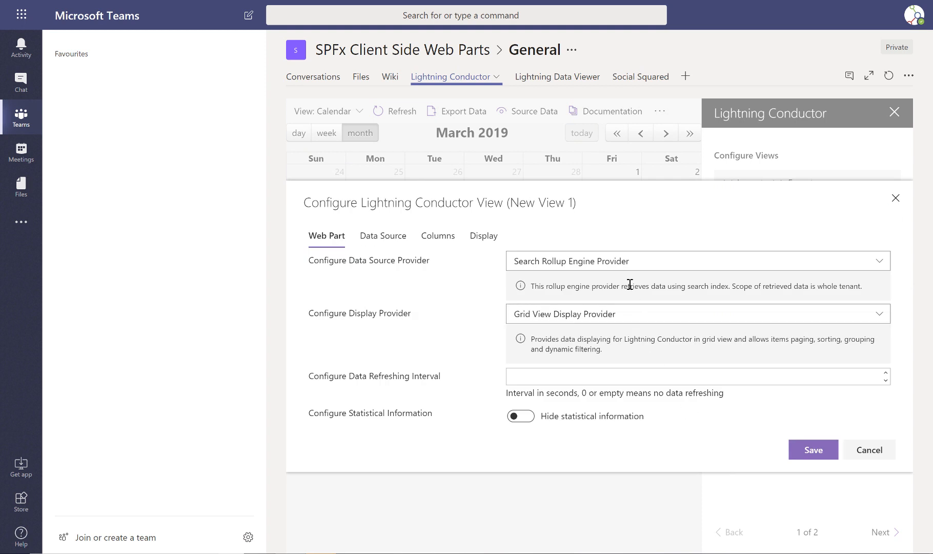
# Examine the new view's data source provider options and search query settings, and cancel the configuration
pyautogui.click(625, 265)
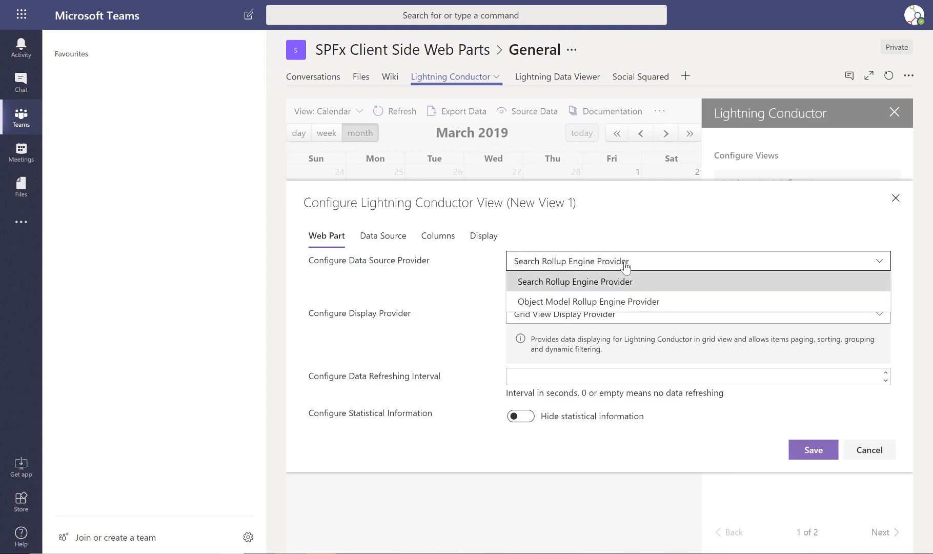
pyautogui.click(624, 266)
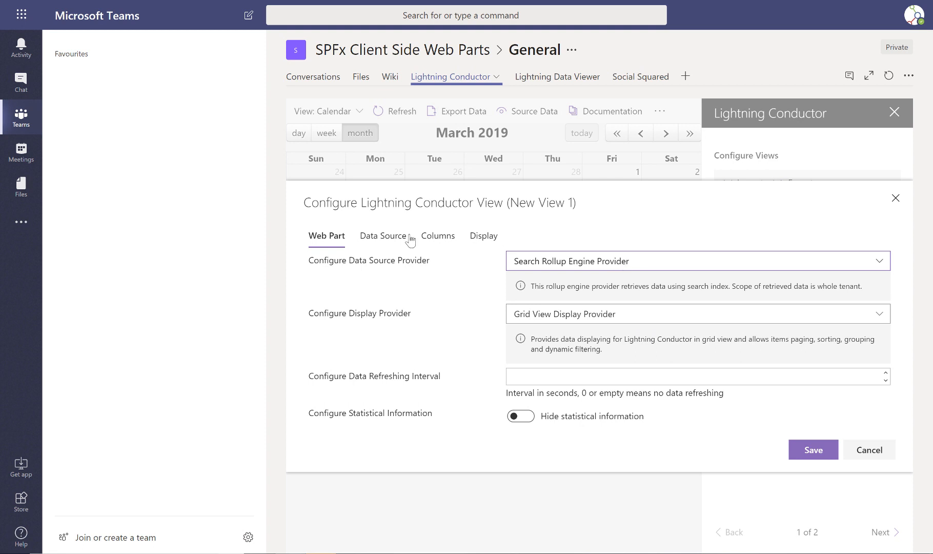
pyautogui.click(396, 238)
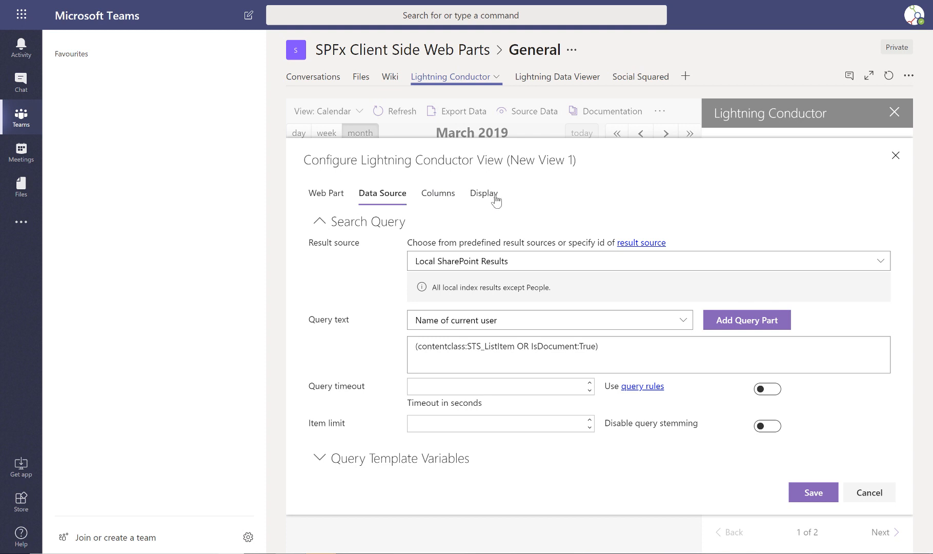
pyautogui.click(335, 194)
pyautogui.click(866, 449)
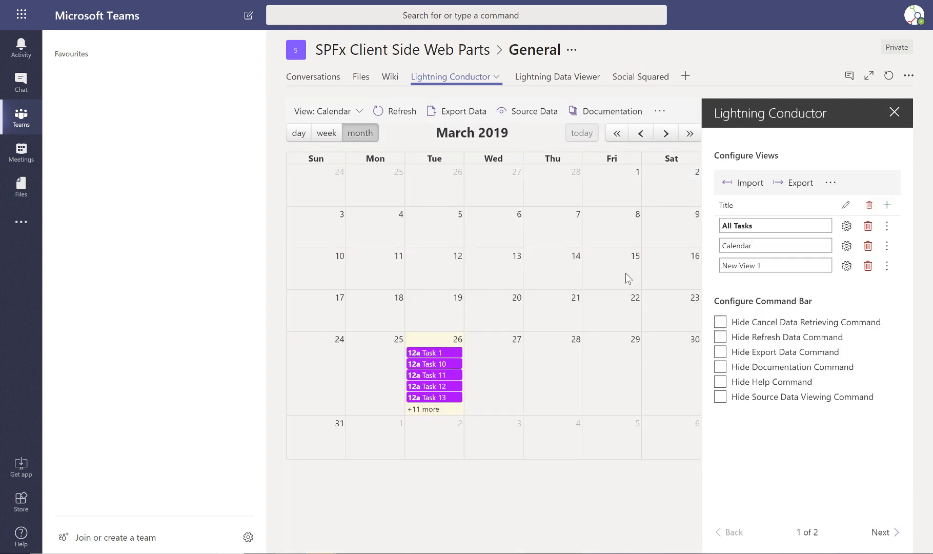